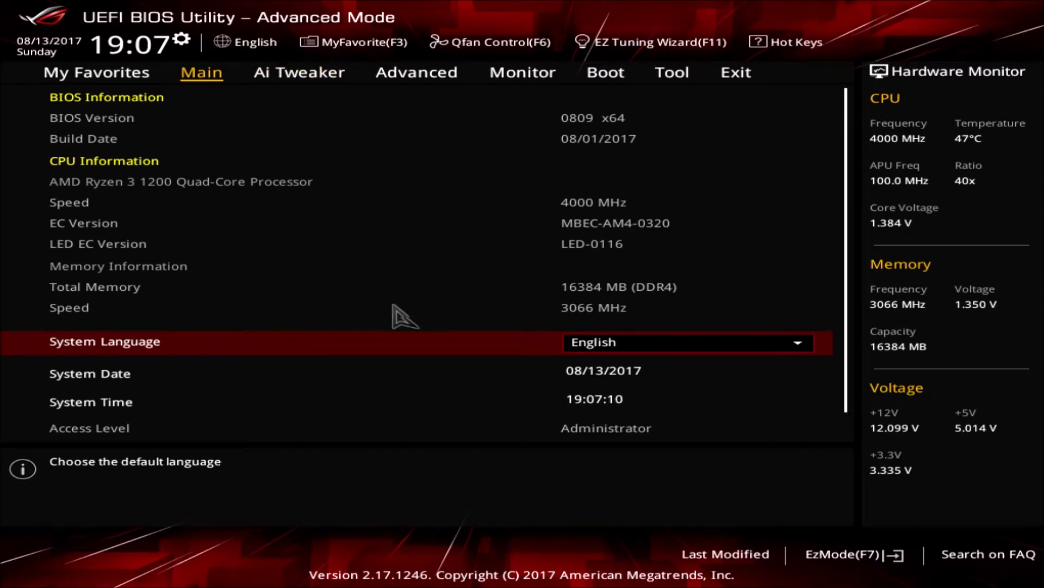
Go to the Ai Tweaker page and leave Ai Overclock Tuner on Auto.
scroll(403, 318, down, 3)
scroll(413, 337, up, 3)
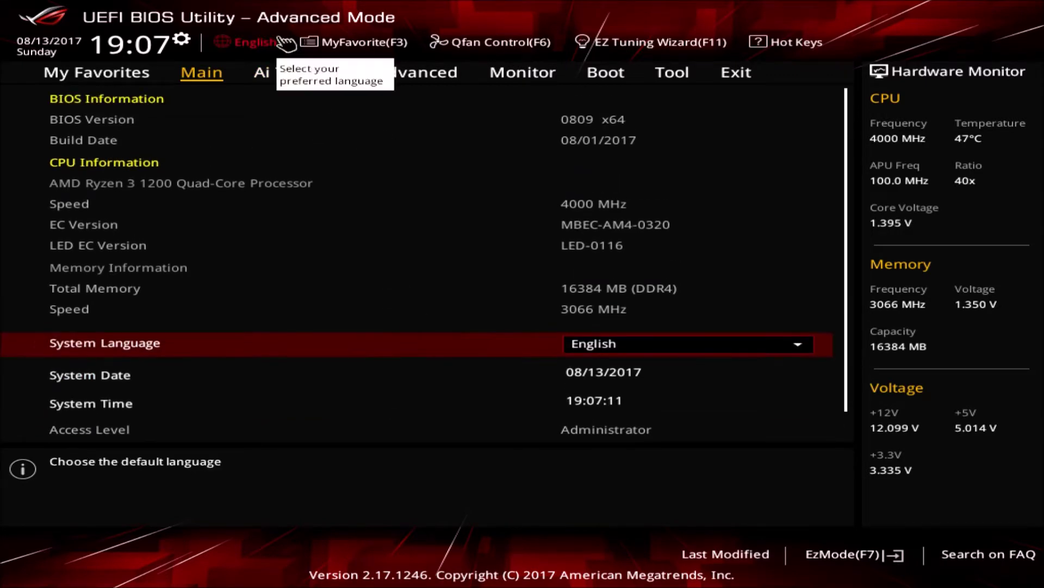
click(309, 82)
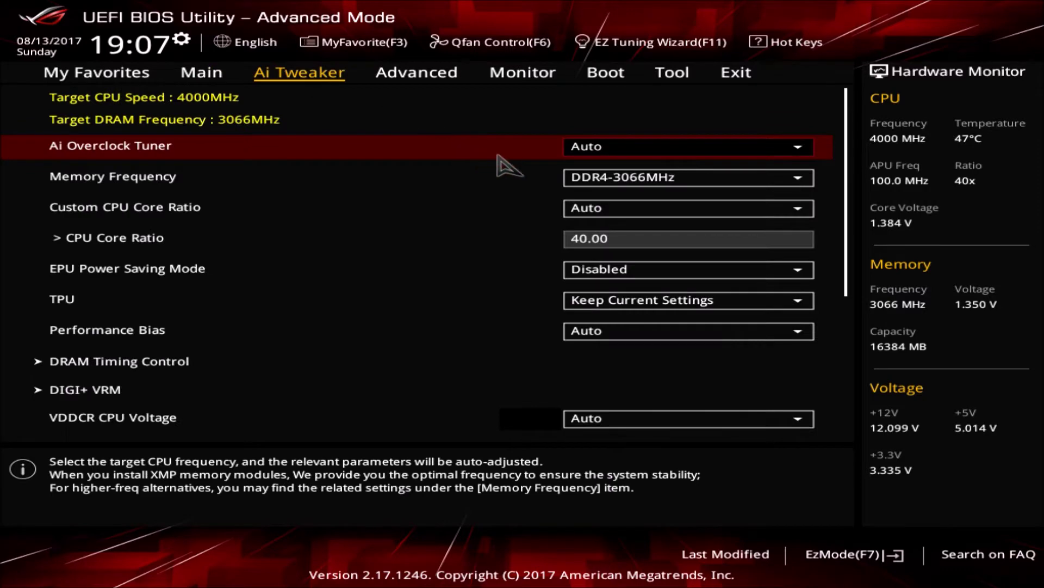
click(581, 146)
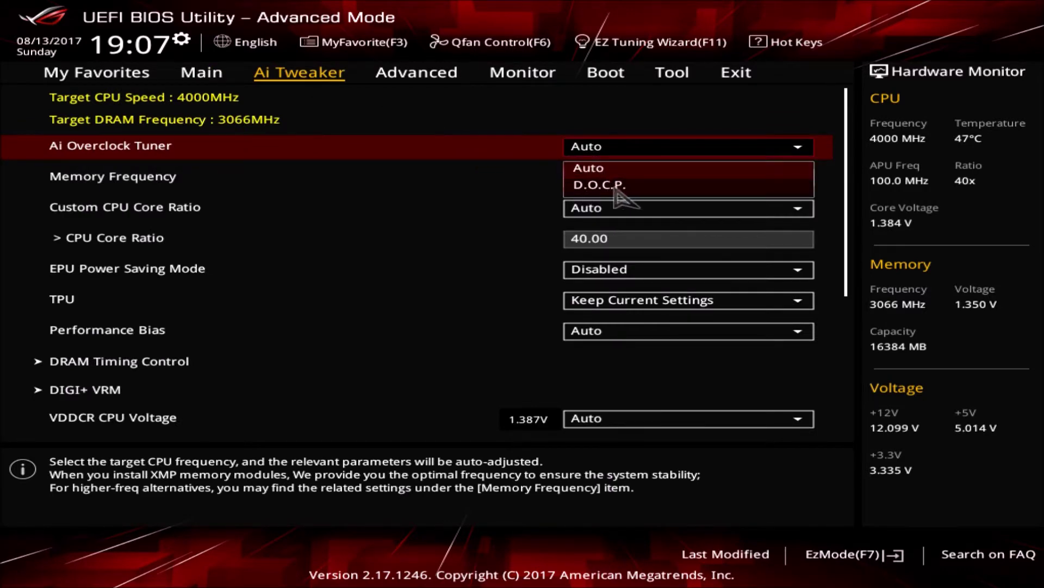
click(508, 144)
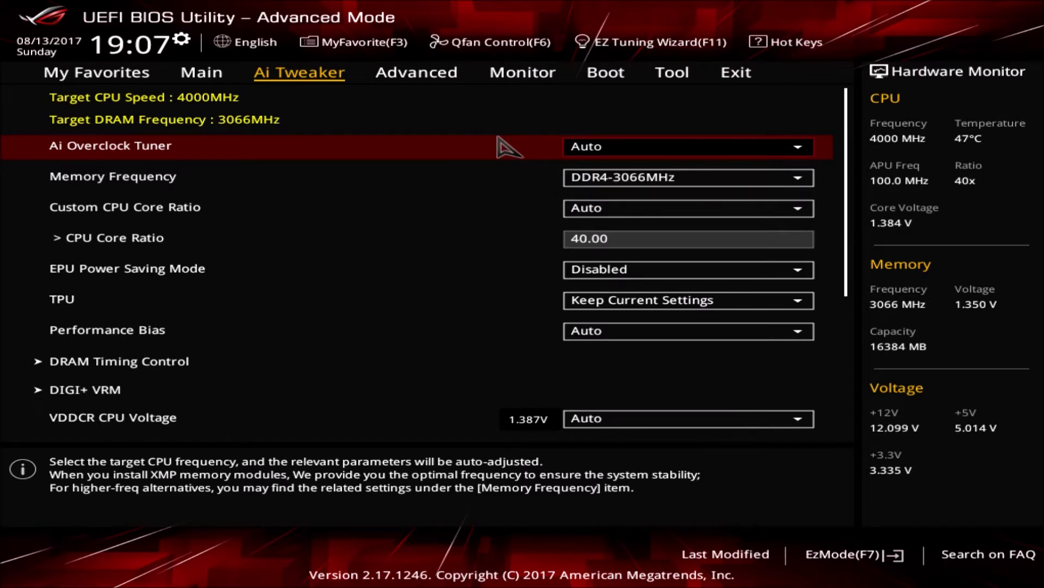
Keep Memory Frequency at DDR4-3066MHz and move down past CPU Core Ratio 40.00.
click(639, 184)
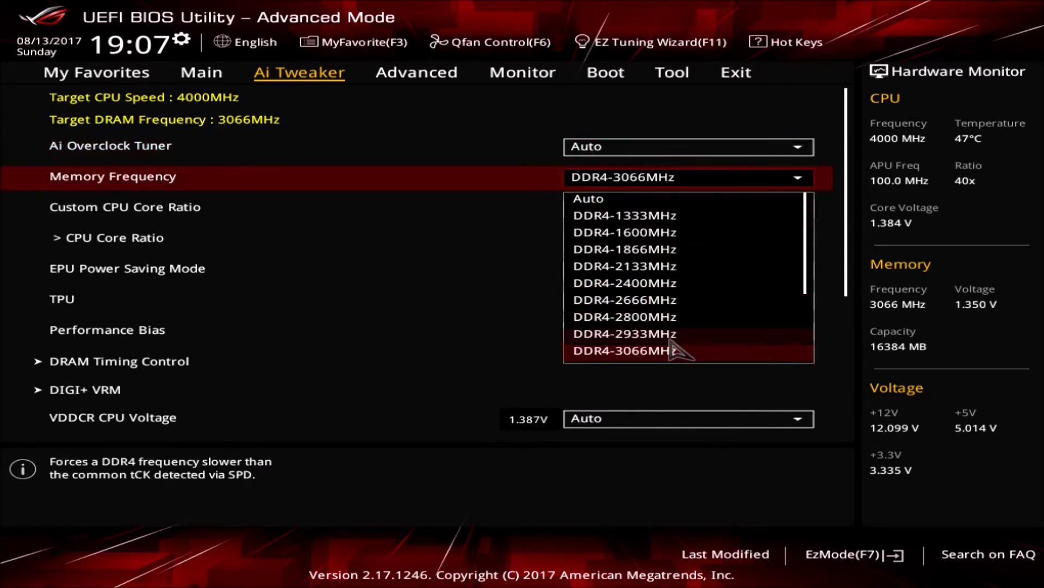
scroll(674, 340, down, 1)
scroll(675, 340, down, 1)
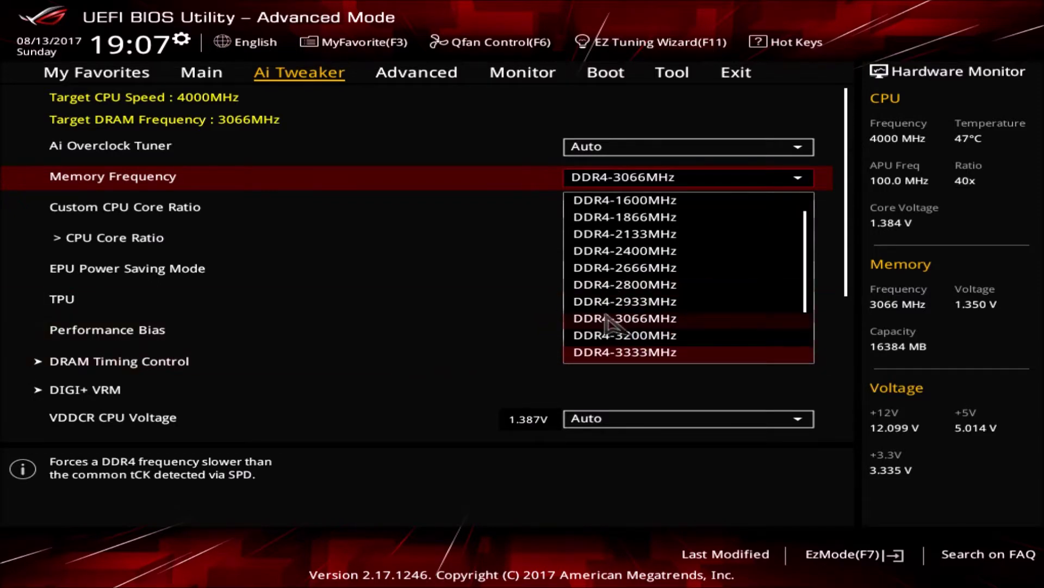
click(390, 128)
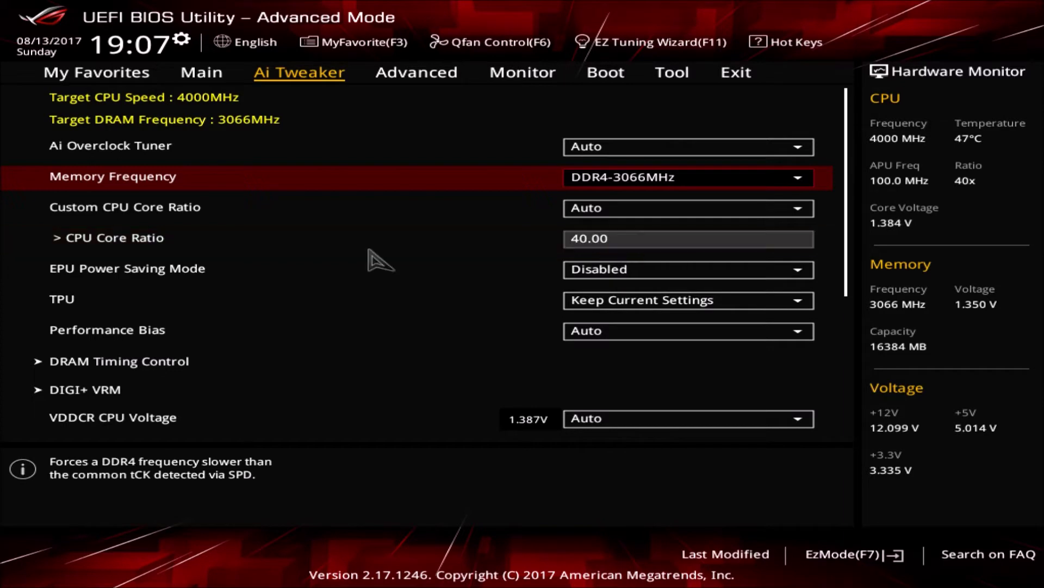
key(Down)
key(Down)
key(Down)
key(Down)
key(Down)
key(Down)
key(Down)
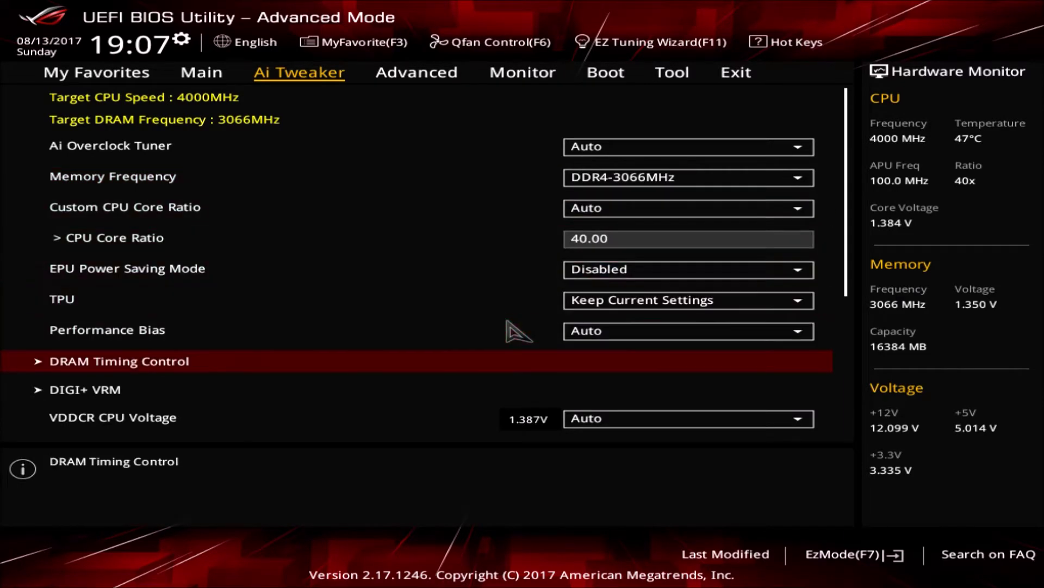
key(Down)
key(Down)
key(Down)
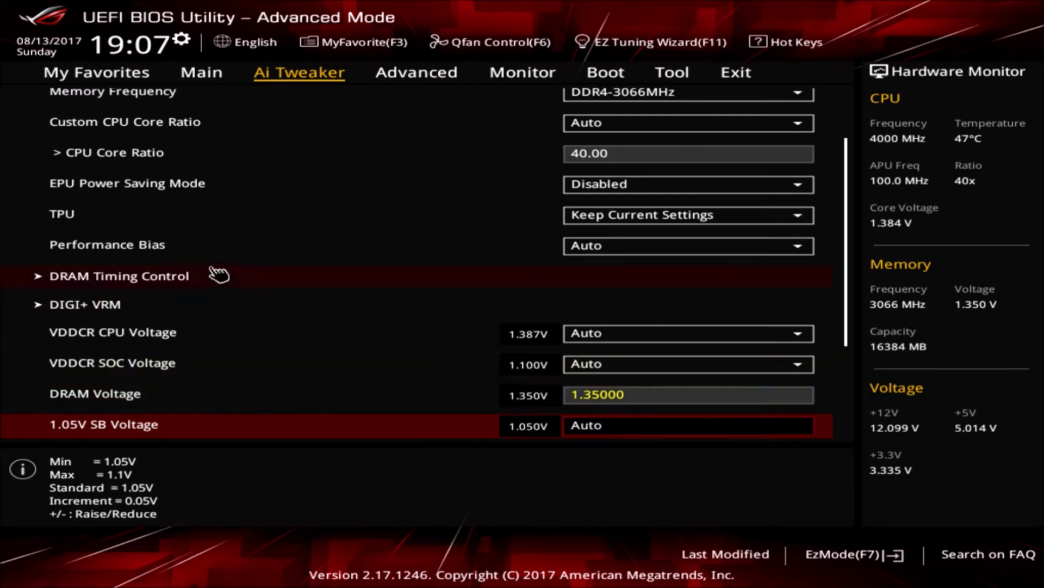
Review the DRAM Timing Control and DIGI+ VRM submenus, then exit the BIOS without saving.
click(178, 289)
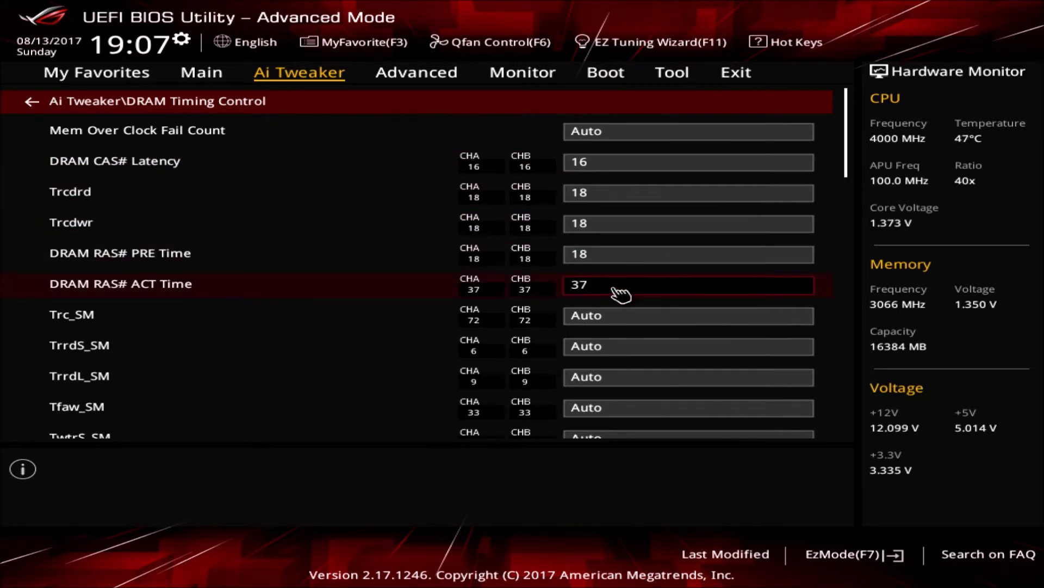
key(Escape)
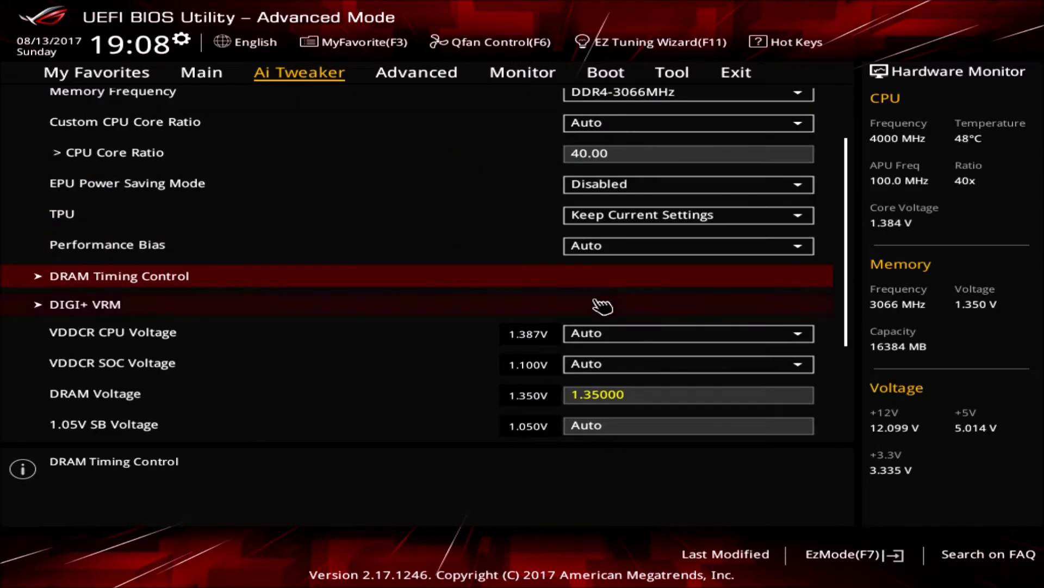
click(364, 307)
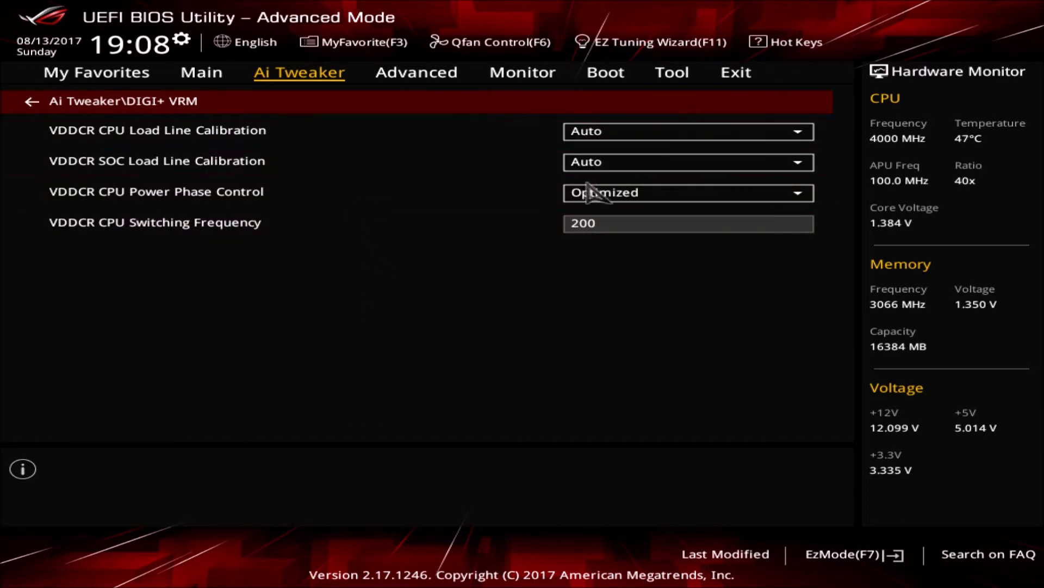
key(Escape)
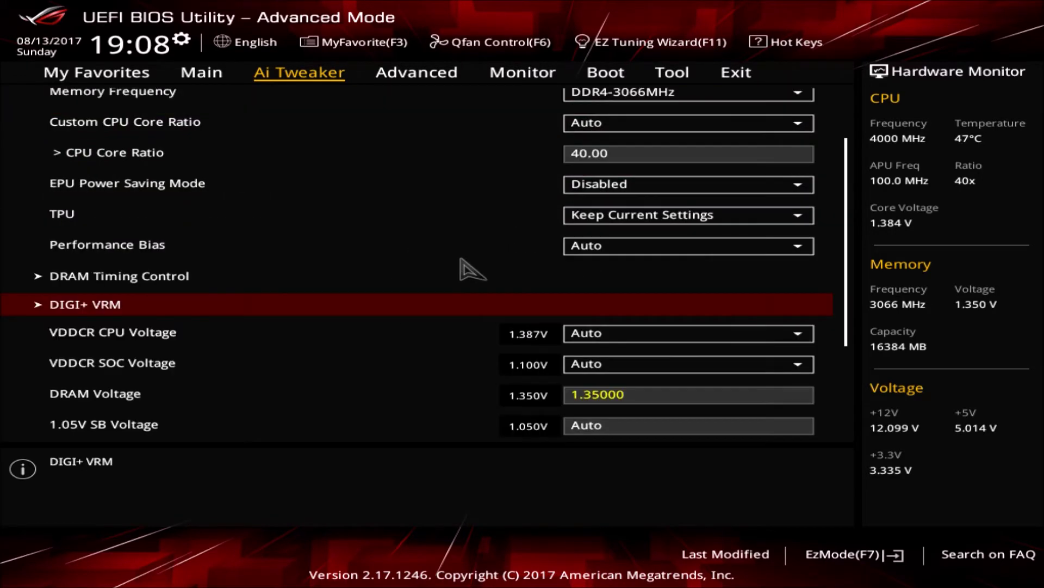
key(Right)
key(Right)
key(Escape)
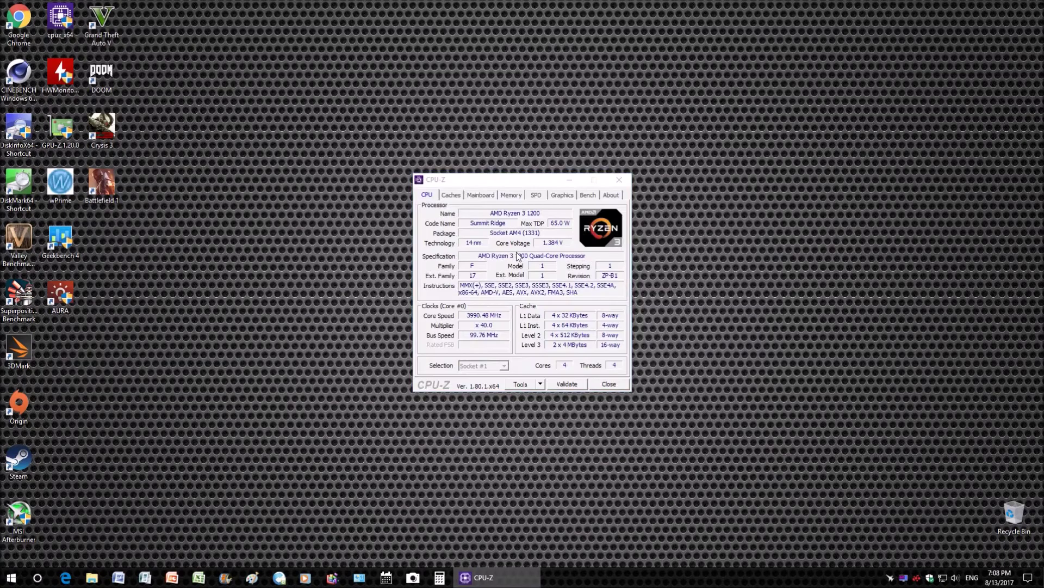
Move the CPU-Z window and view its Mainboard and Memory tabs, showing 16 GB DDR4 at 16-18-18-37.
drag(526, 182, 372, 162)
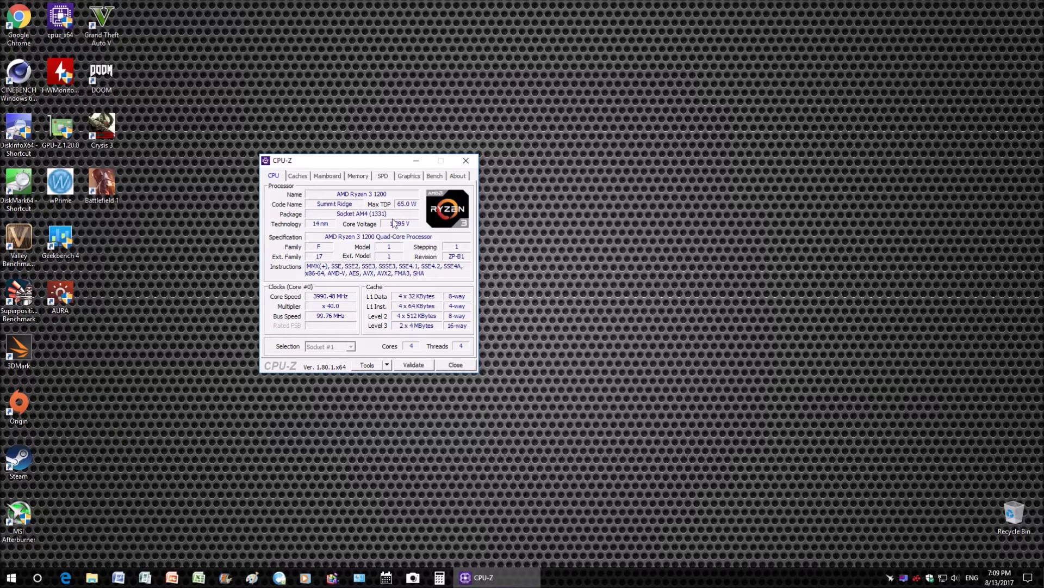
click(323, 178)
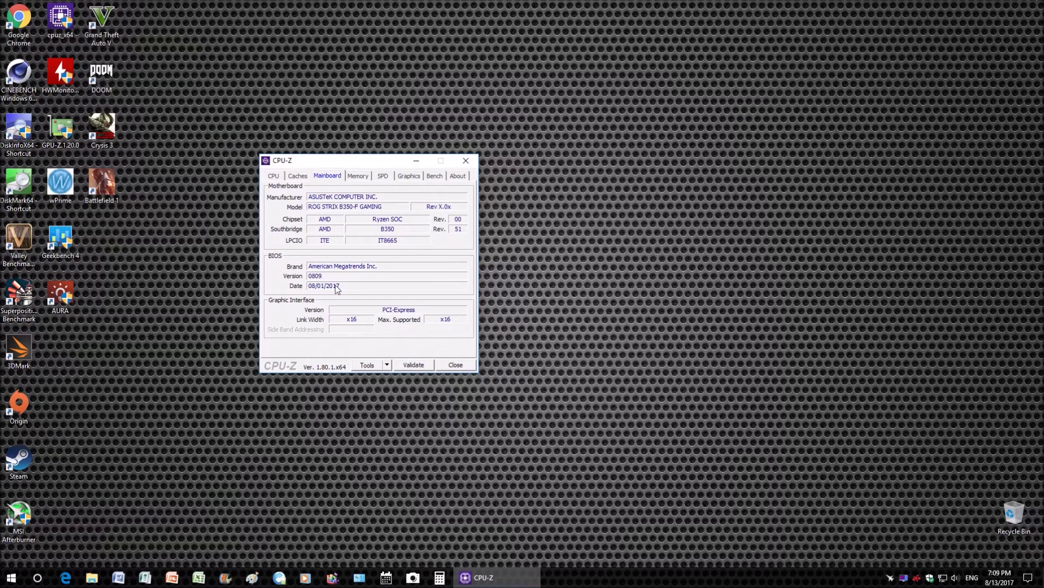
click(363, 177)
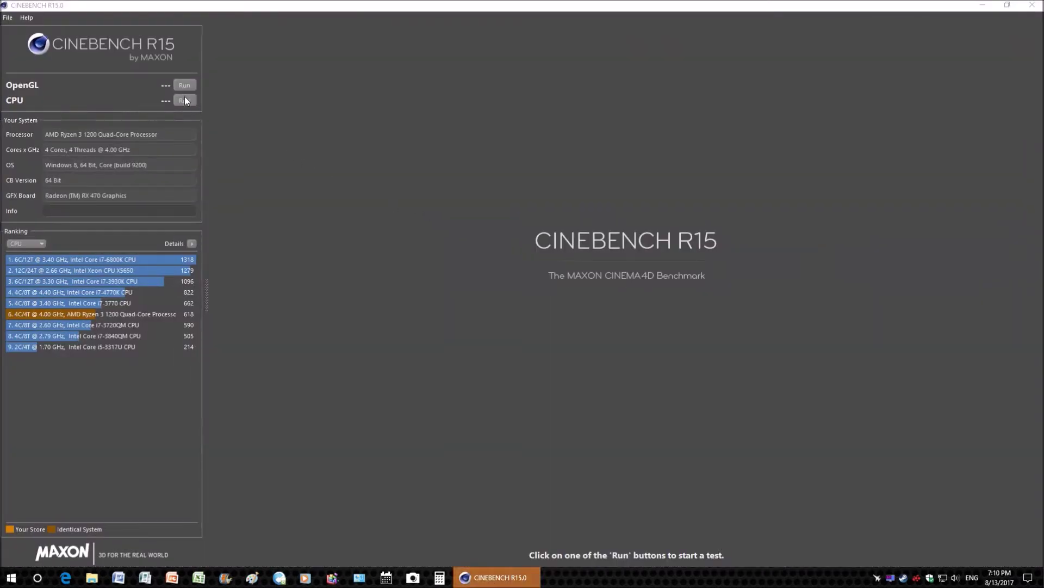
Run the Cinebench R15 CPU render test on the 4.00 GHz Ryzen 3 1200.
click(184, 99)
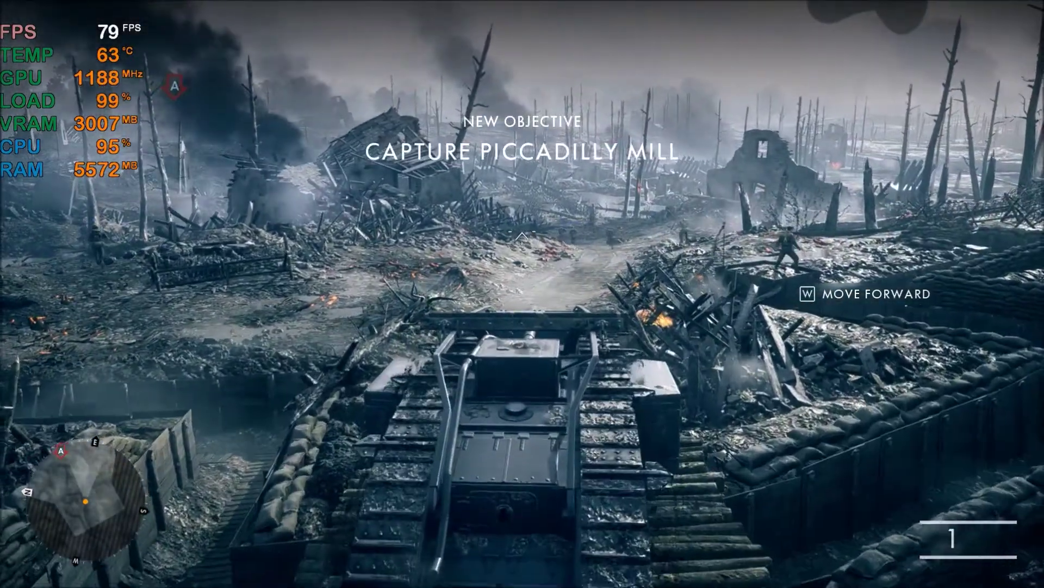
Check Battlefield 1's basic and advanced video settings from the pause menu.
key(Escape)
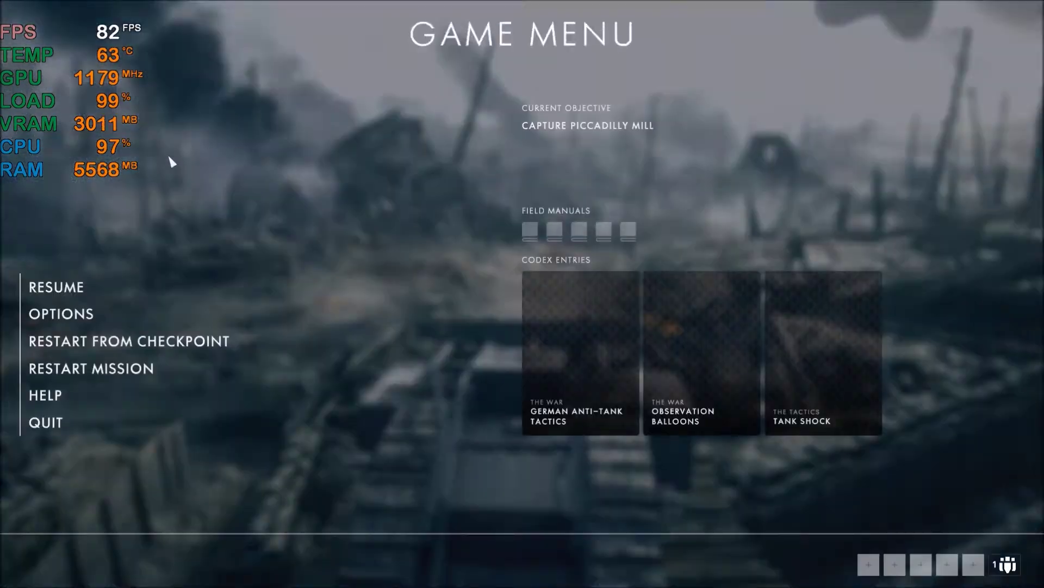
click(94, 316)
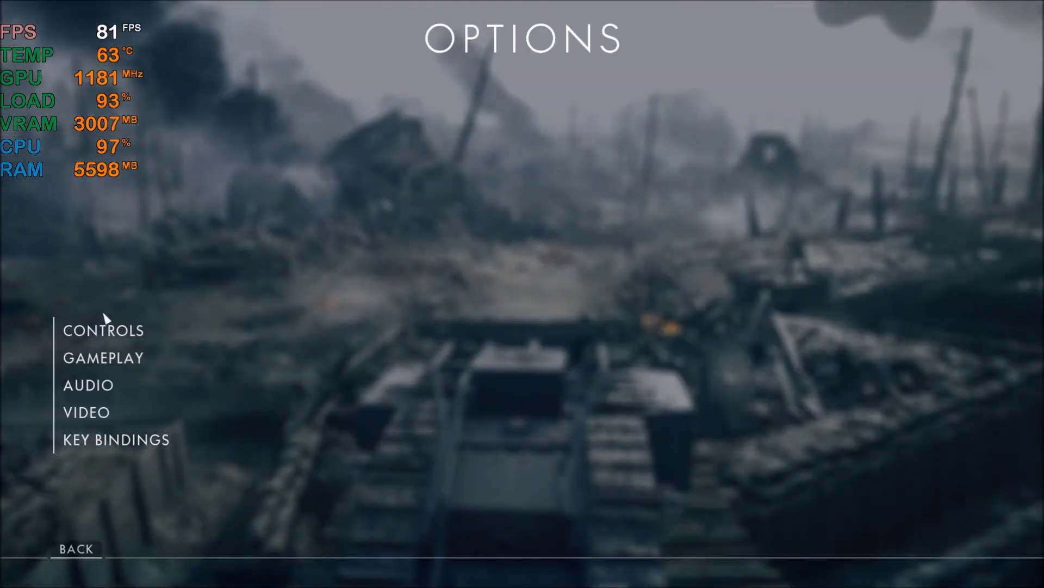
click(112, 412)
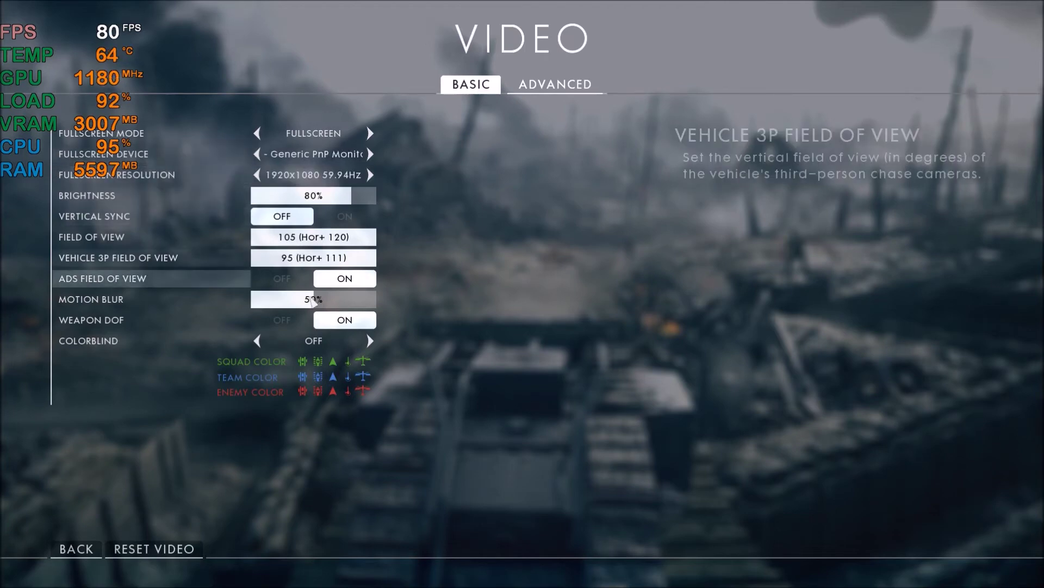
click(550, 90)
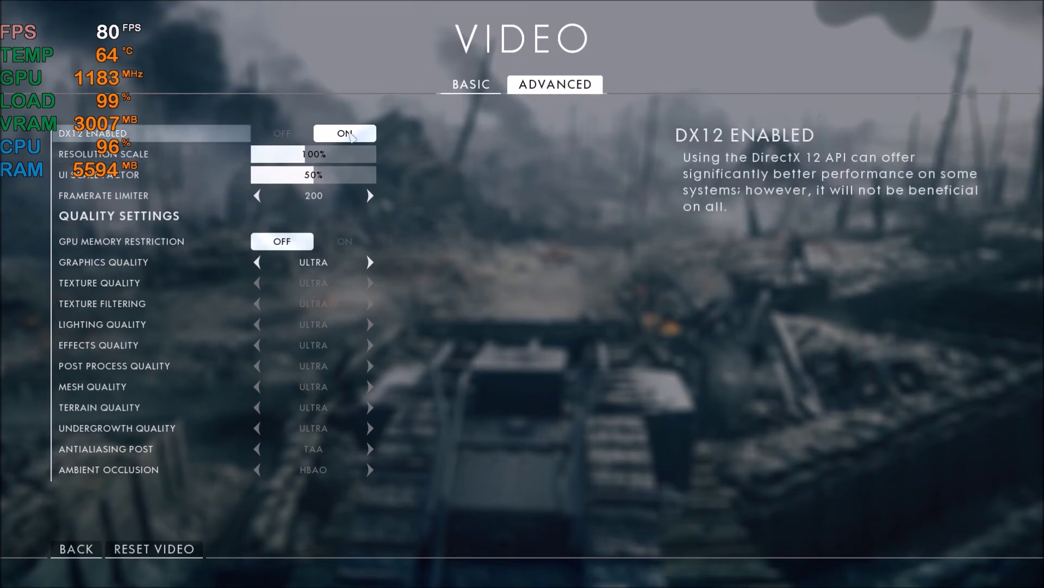
click(476, 95)
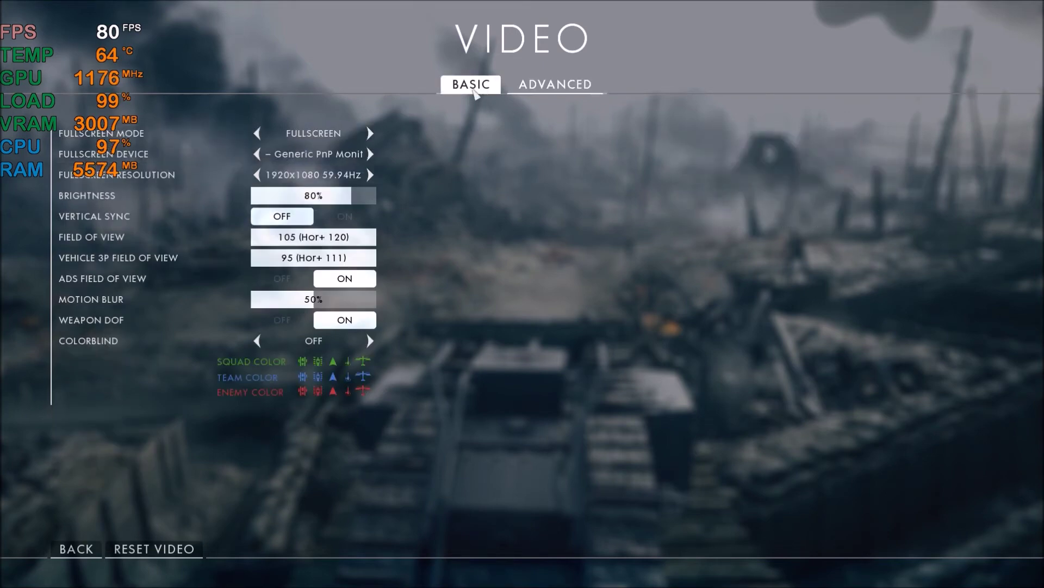
key(Escape)
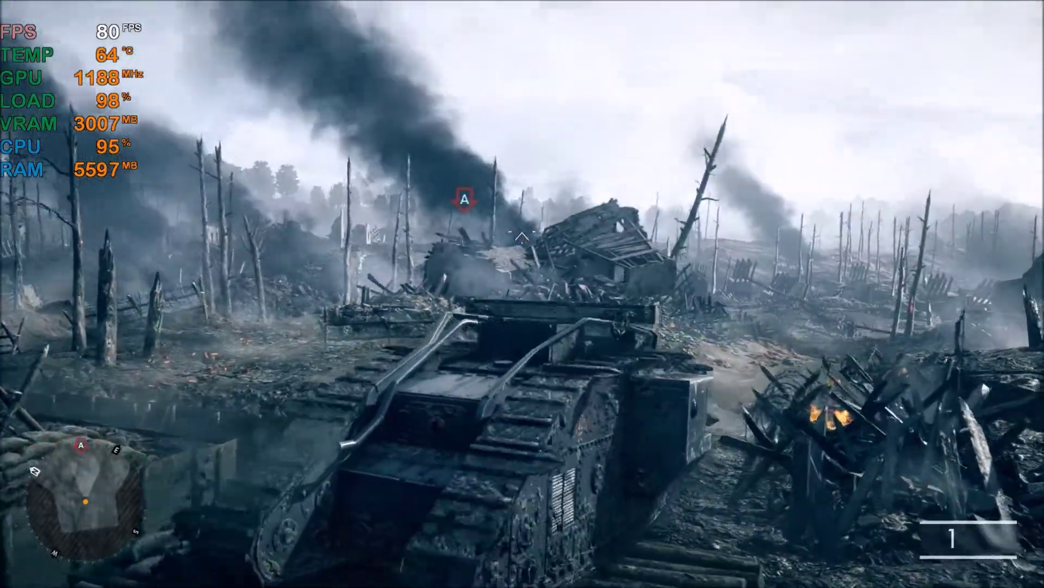
Drive the tank forward through the ruined village toward objective A.
key(w)
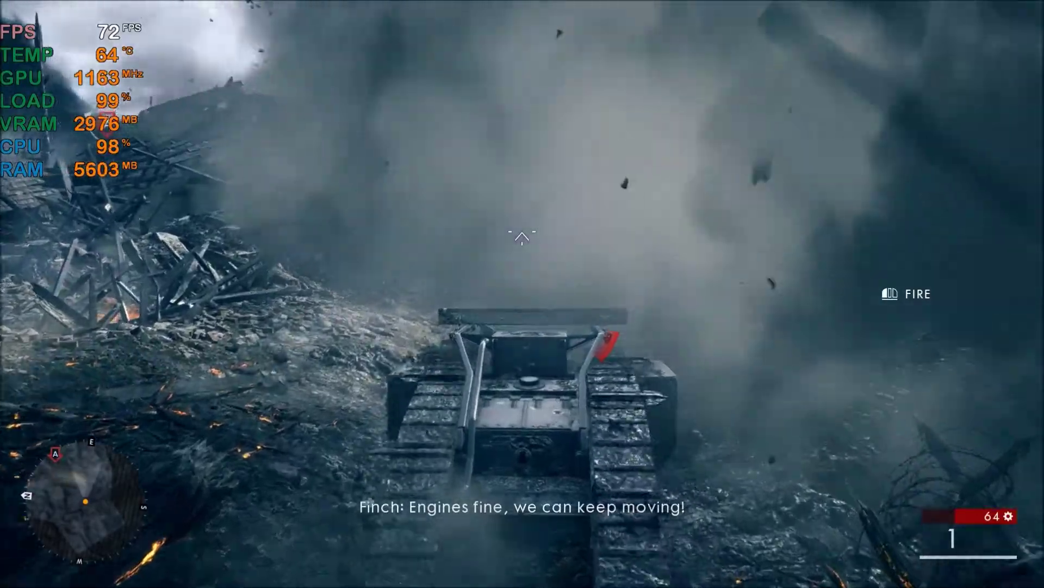
key(a)
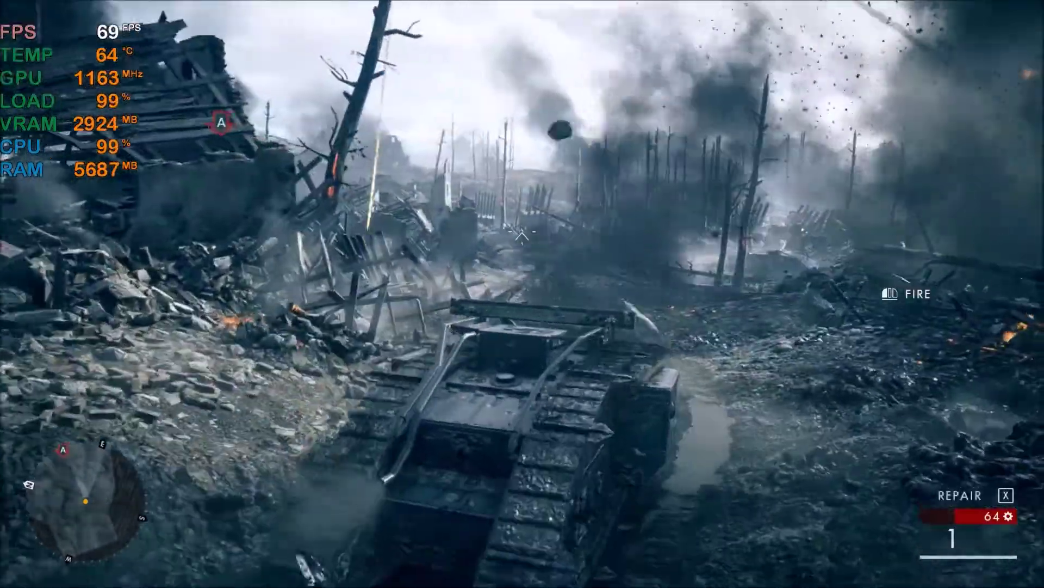
key(a)
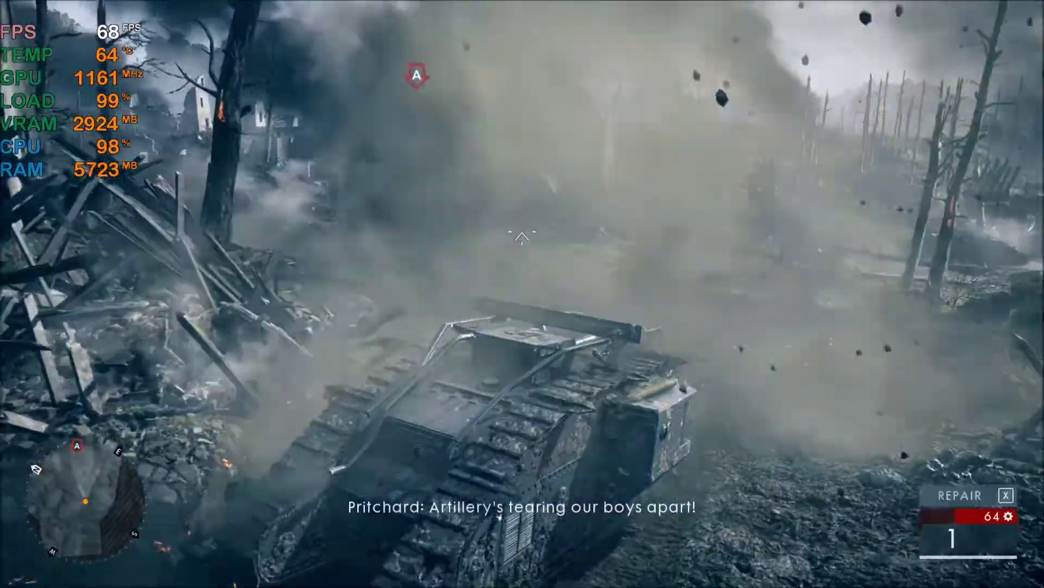
key(a)
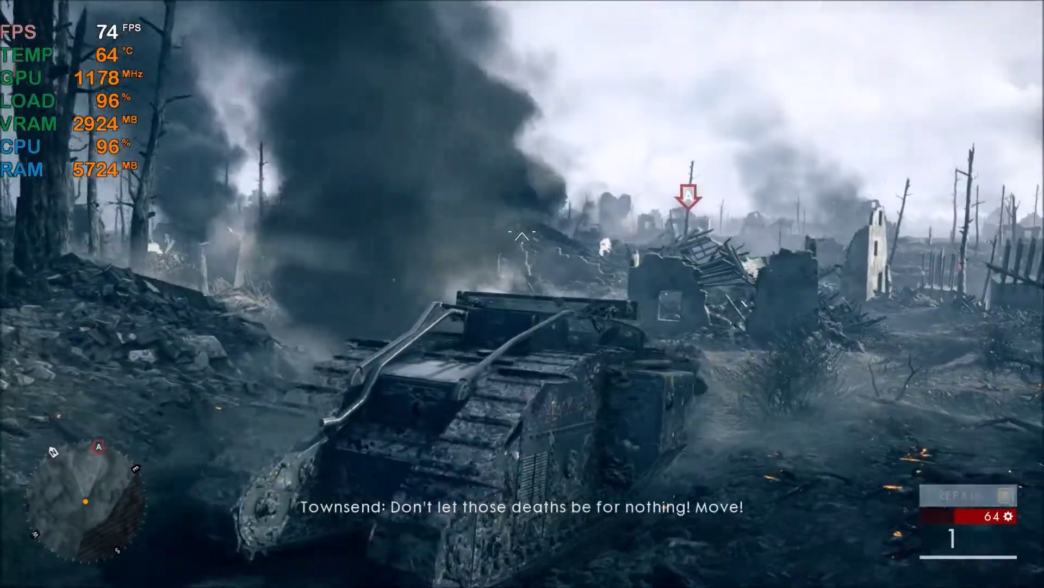
key(a)
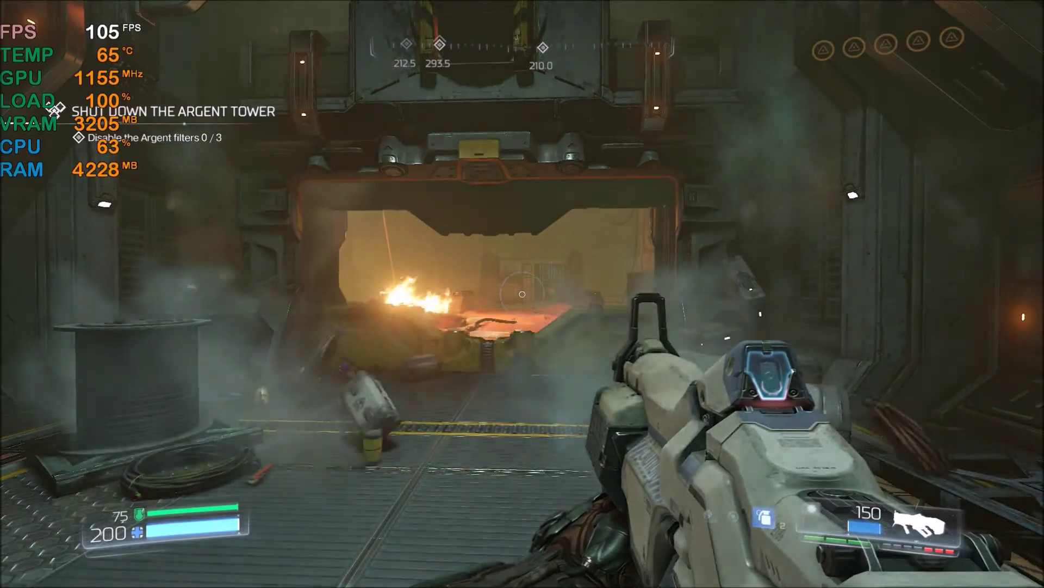
Walk through the doorway onto the orange platform, then pause Doom and open its settings.
key(w)
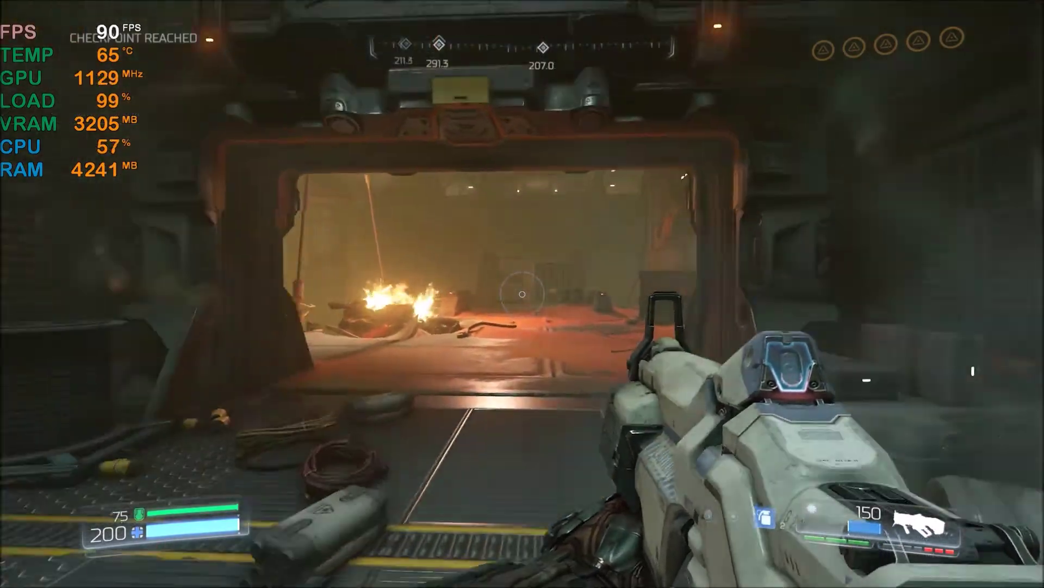
key(w)
key(w)
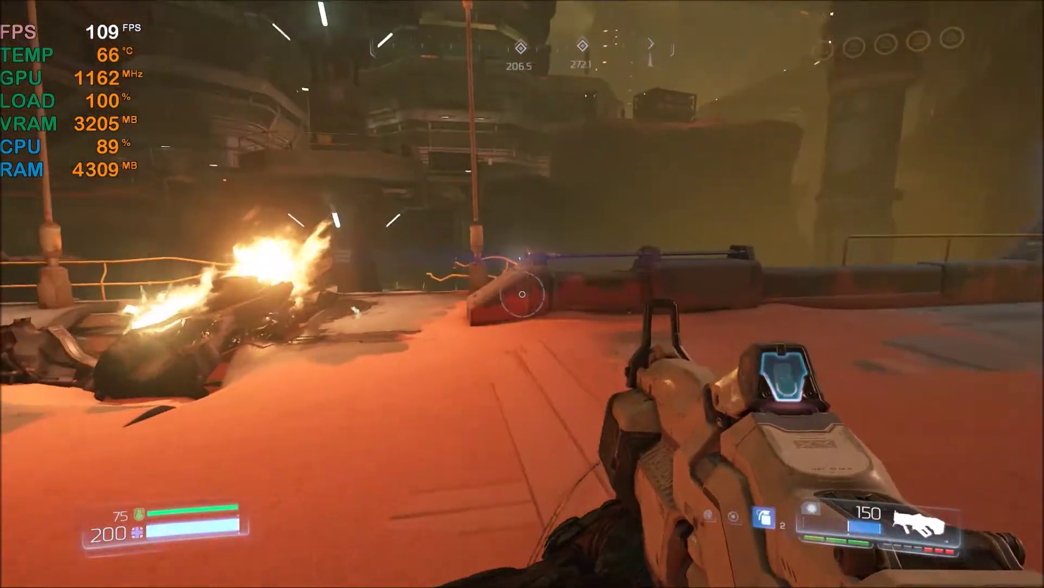
key(Escape)
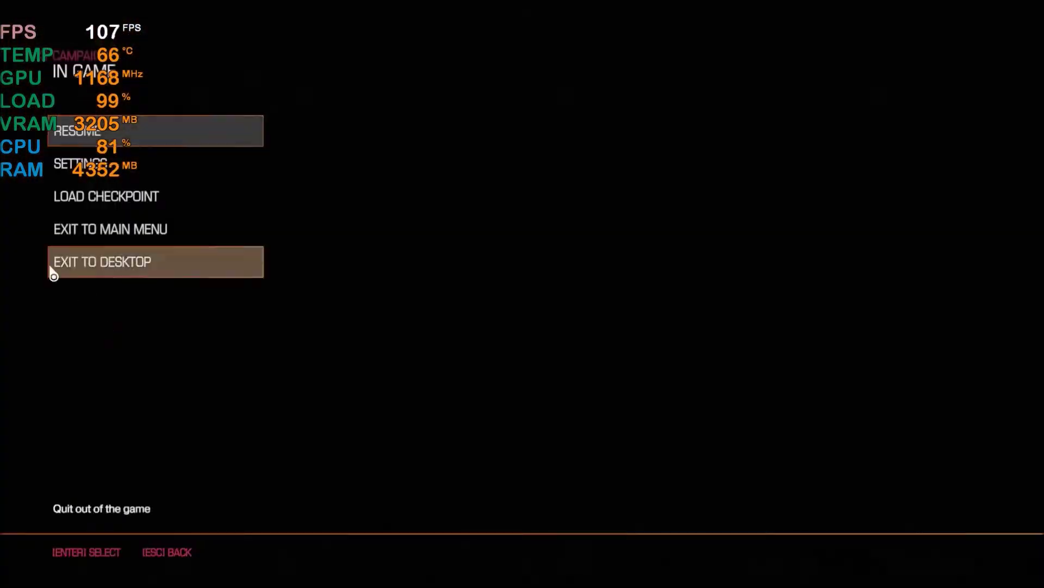
click(121, 175)
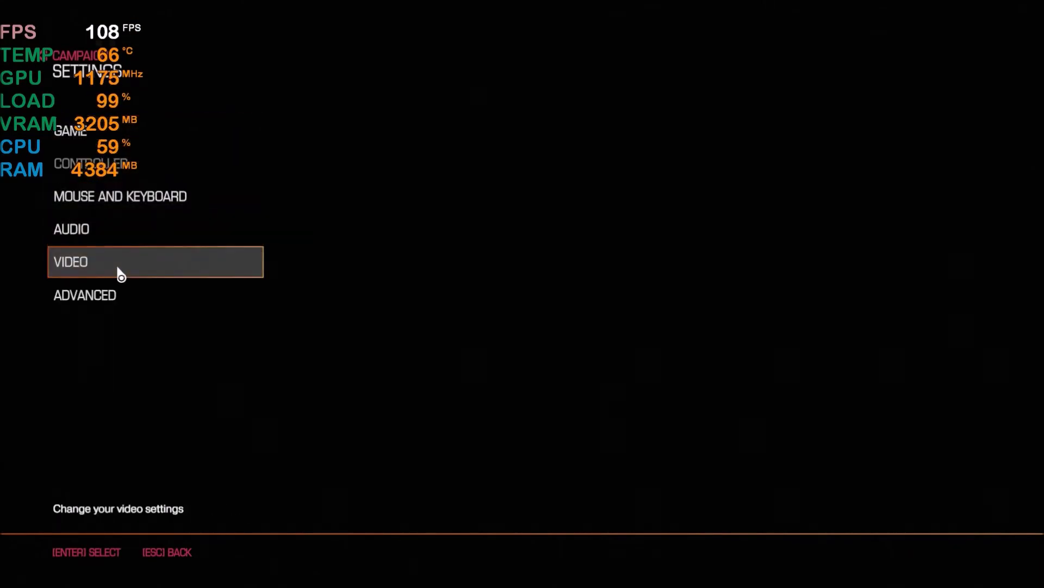
Review Doom's advanced video settings (Vulkan, Ultra), then resume gameplay.
click(121, 275)
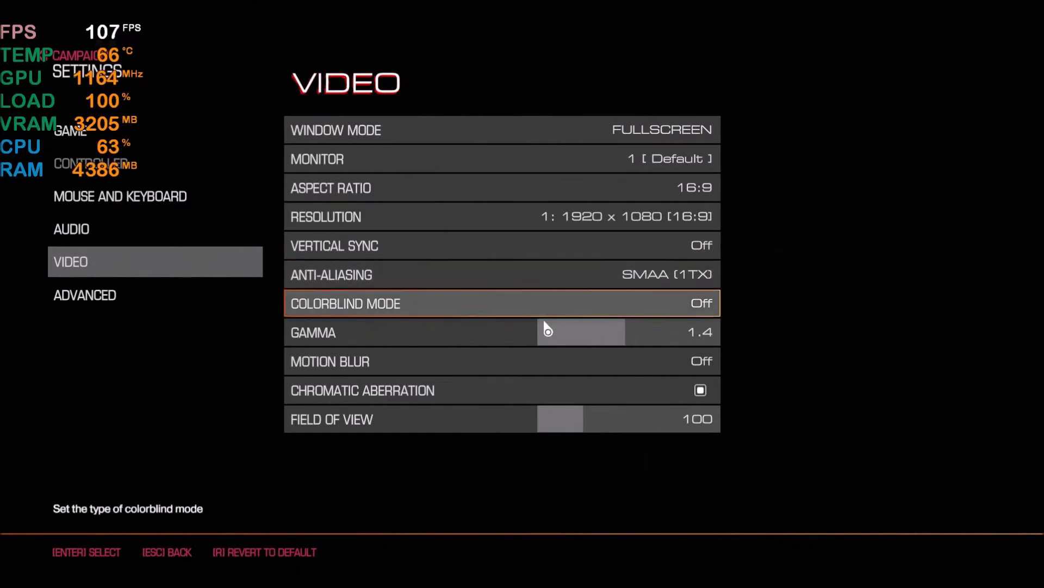
click(238, 300)
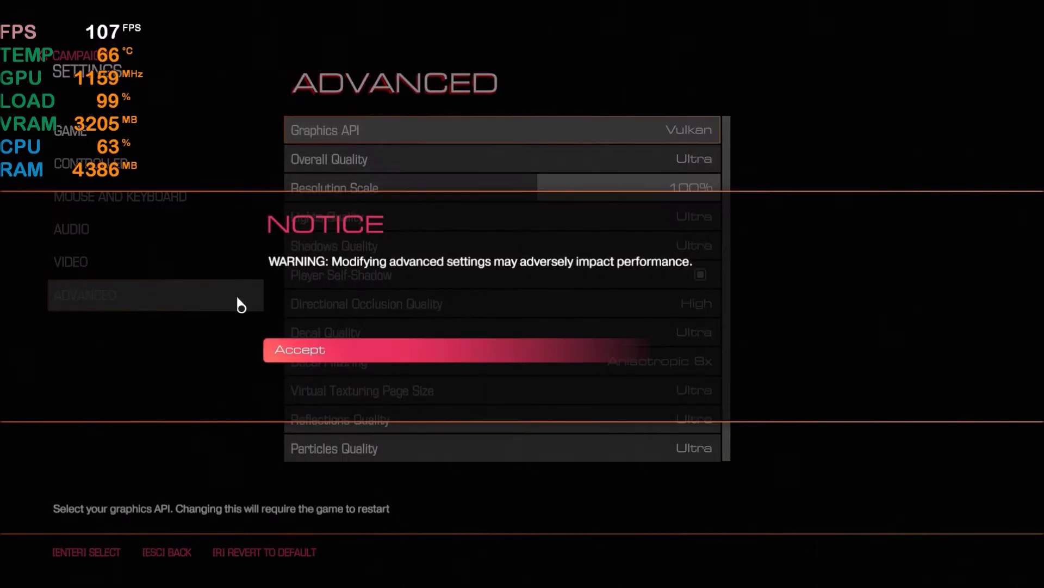
click(426, 353)
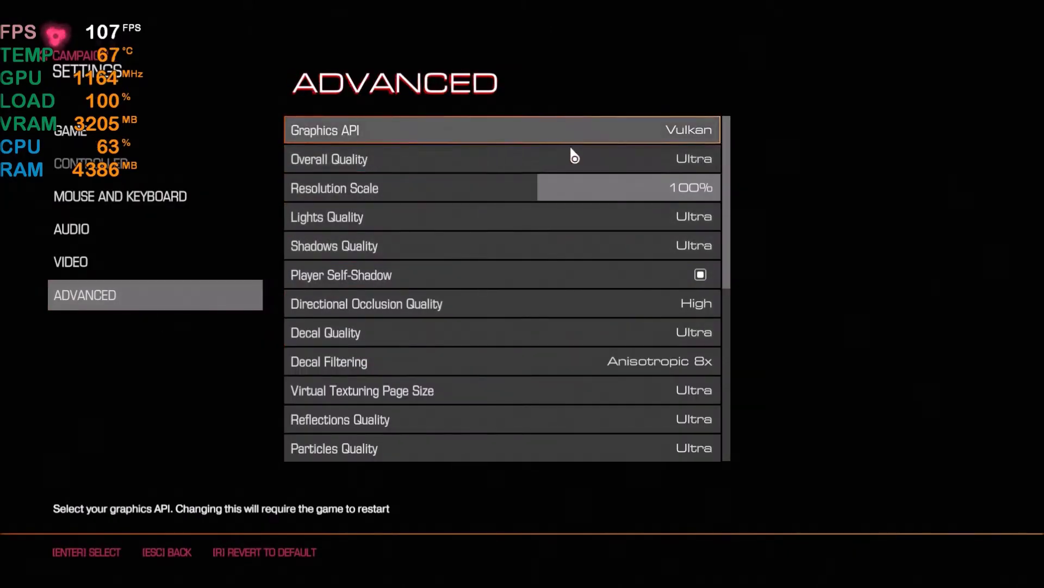
scroll(539, 435, down, 2)
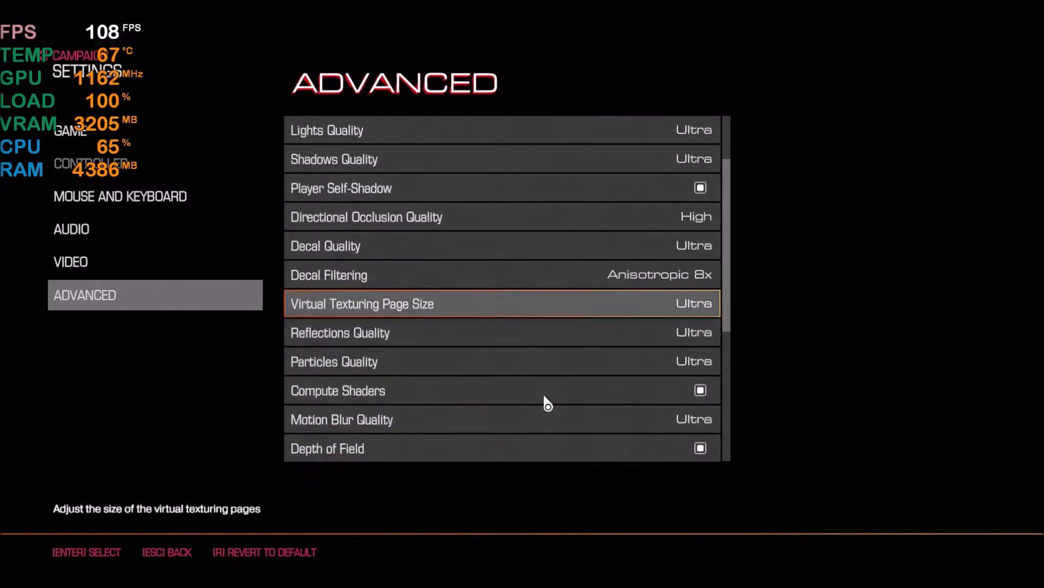
scroll(539, 408, down, 1)
key(Escape)
key(Escape)
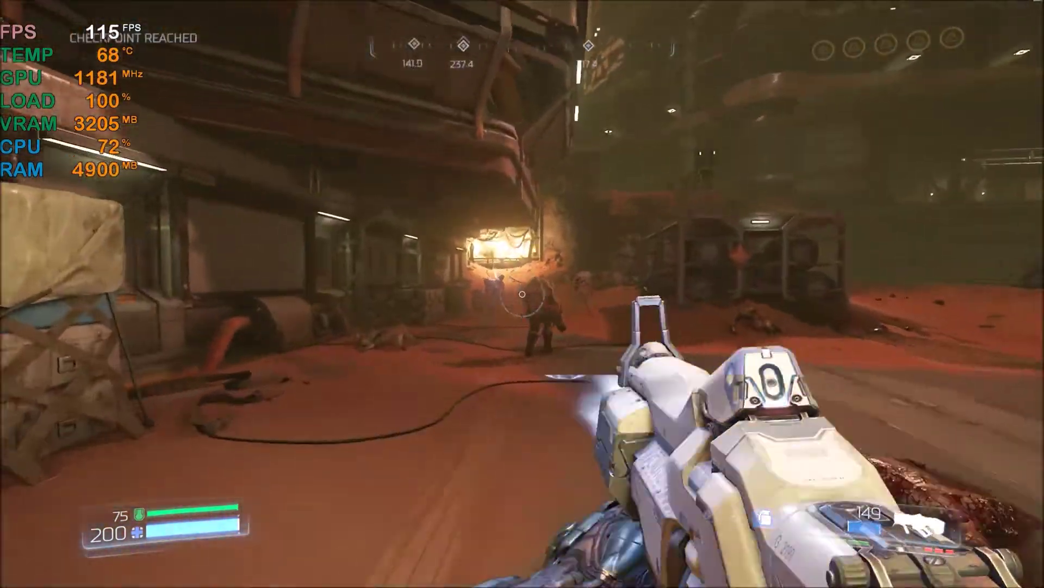
Empty the plasma rifle, switch to the rocket launcher, fire a rocket, then pause.
drag(522, 294, 523, 294)
key(5)
click(522, 293)
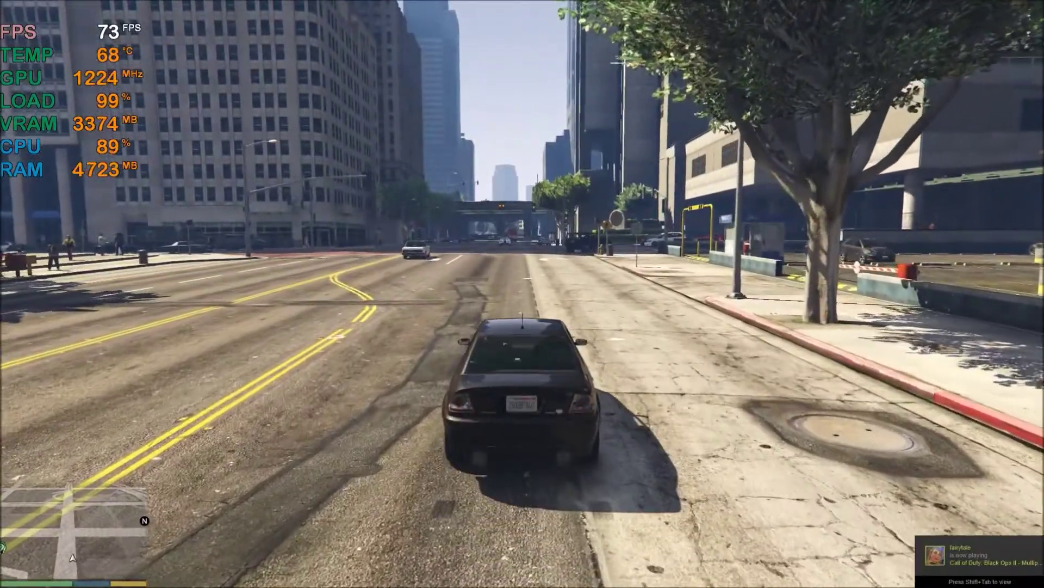
key(Escape)
click(533, 107)
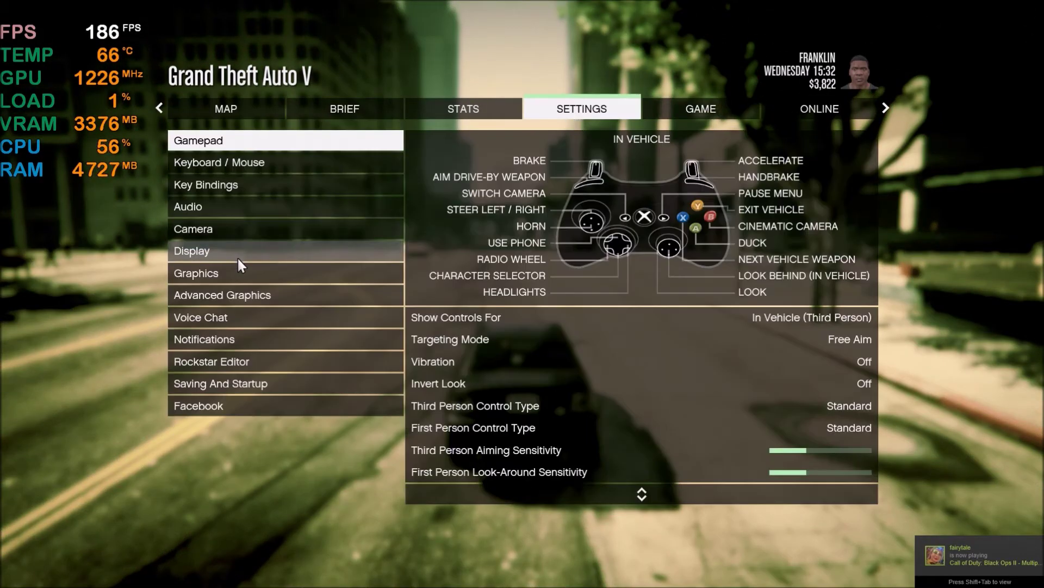
click(240, 276)
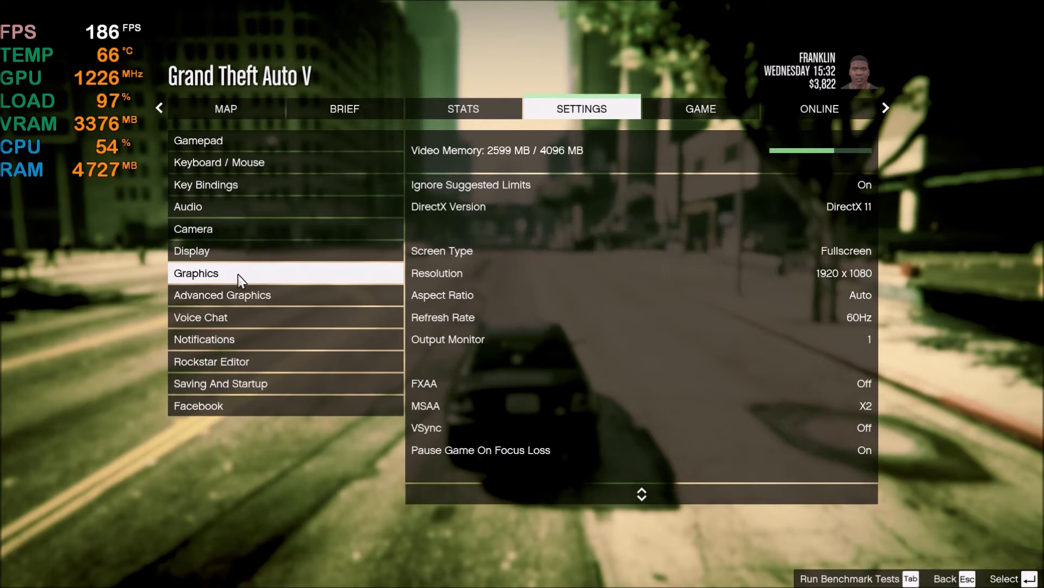
key(Down)
key(Down)
key(Down)
key(Down)
key(Down)
key(Down)
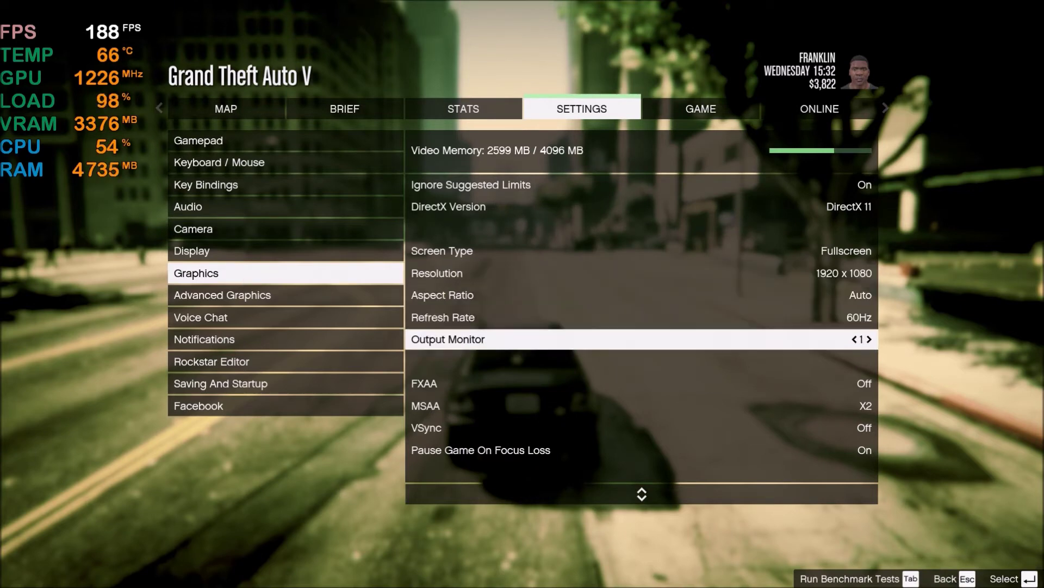
key(Down)
key(Down)
key(Down)
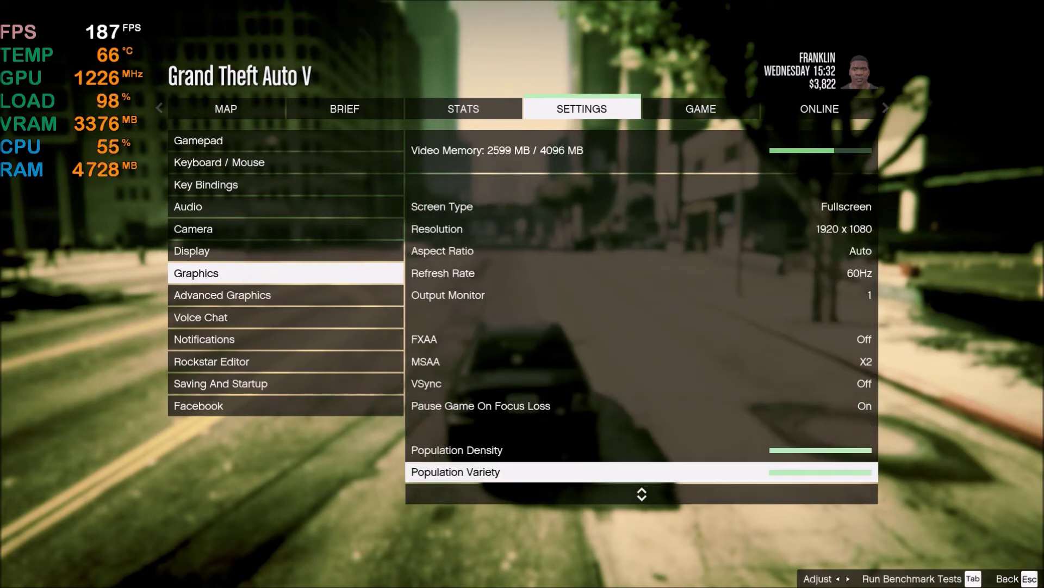
key(Down)
key(Down)
key(Down)
key(Down)
key(Down)
key(Down)
key(Down)
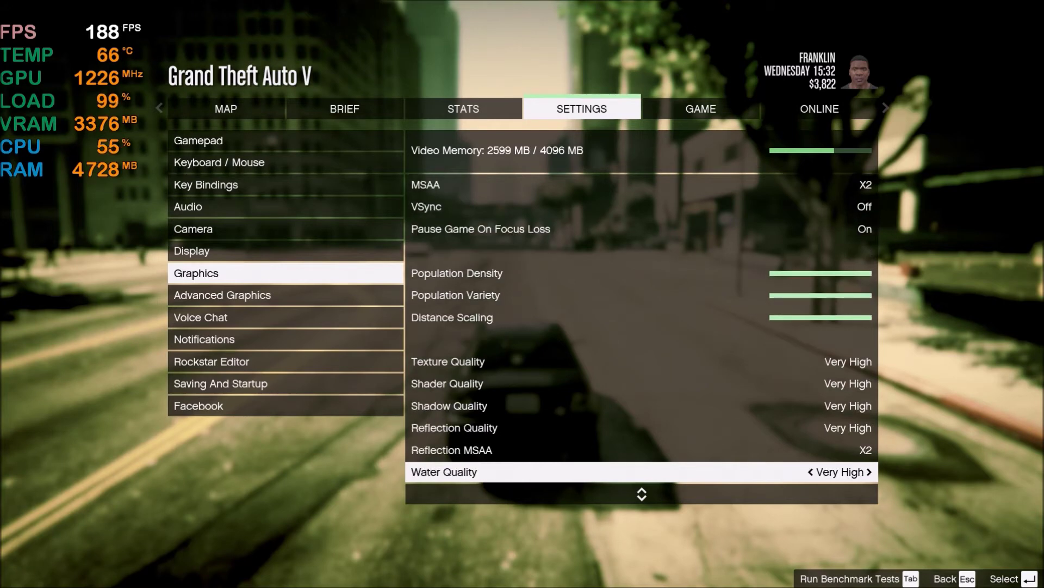
key(Down)
key(Down)
key(Down)
key(Down)
key(Down)
key(Down)
key(Down)
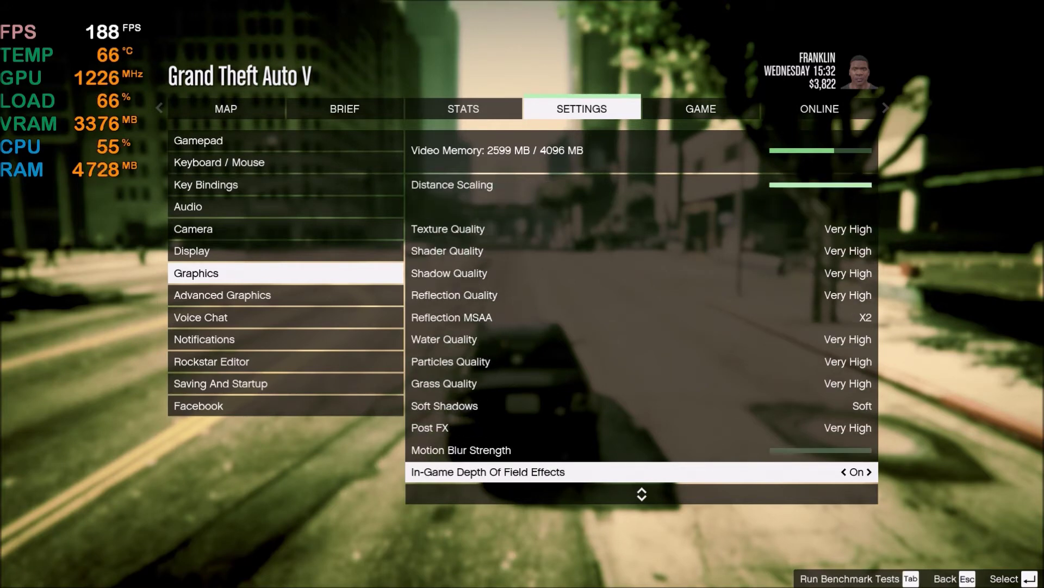
key(Down)
key(Down)
key(Down)
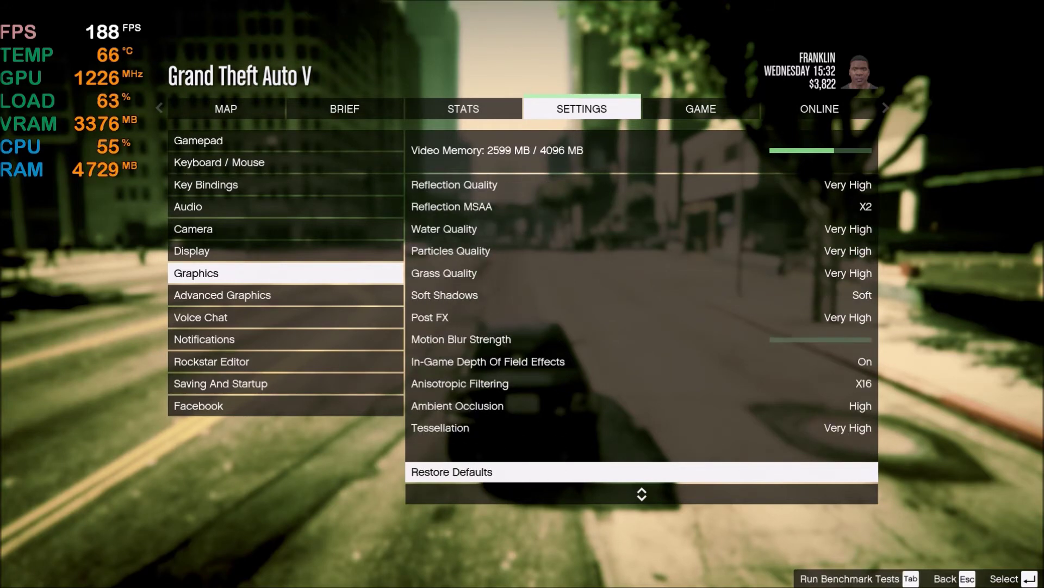
key(Down)
key(Escape)
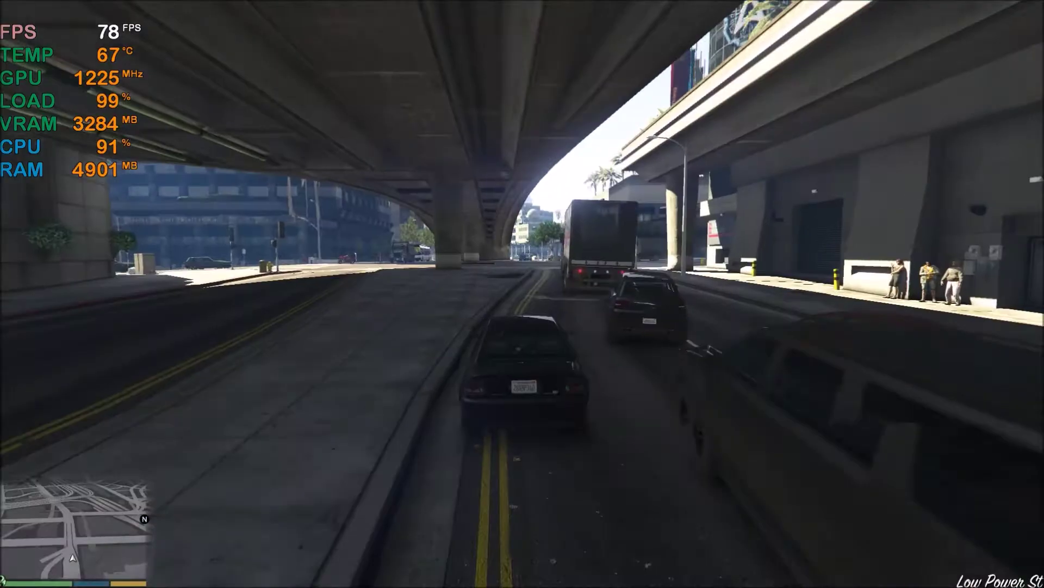
Drive the black car along Las Lagunas Blvd, under the overpass, to the Snr Buns intersection.
key(w)
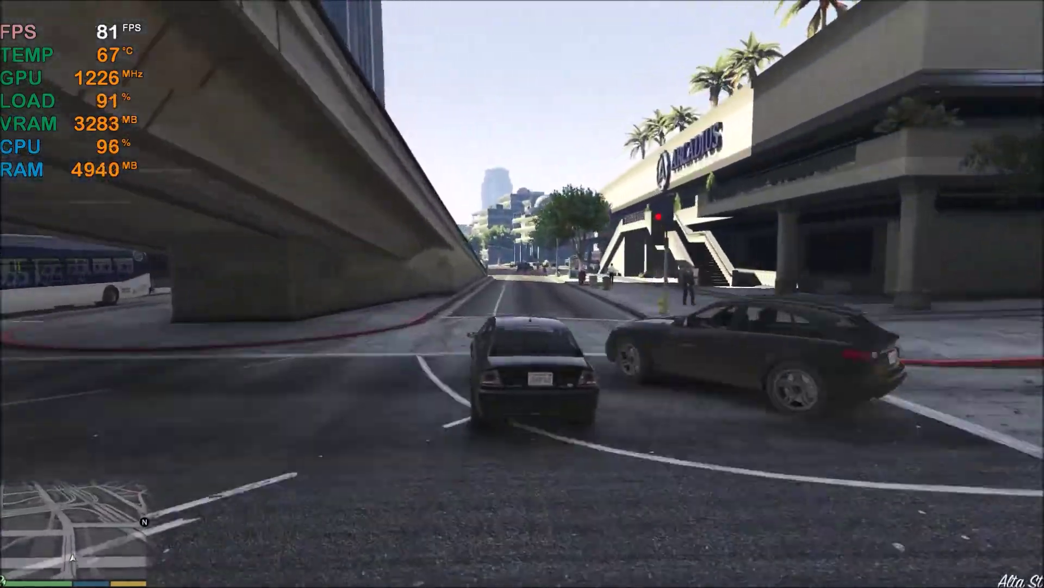
key(w)
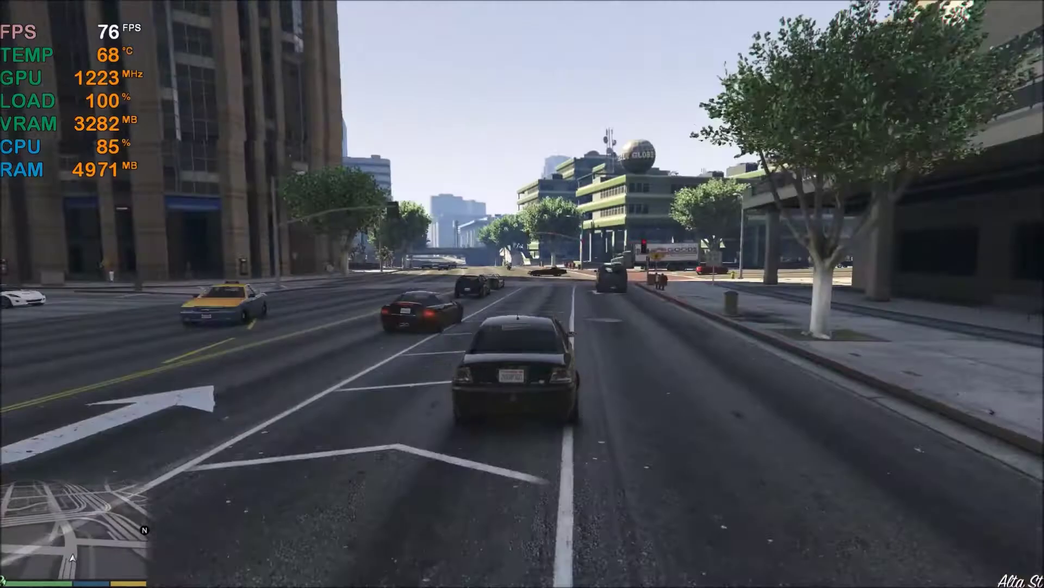
key(w)
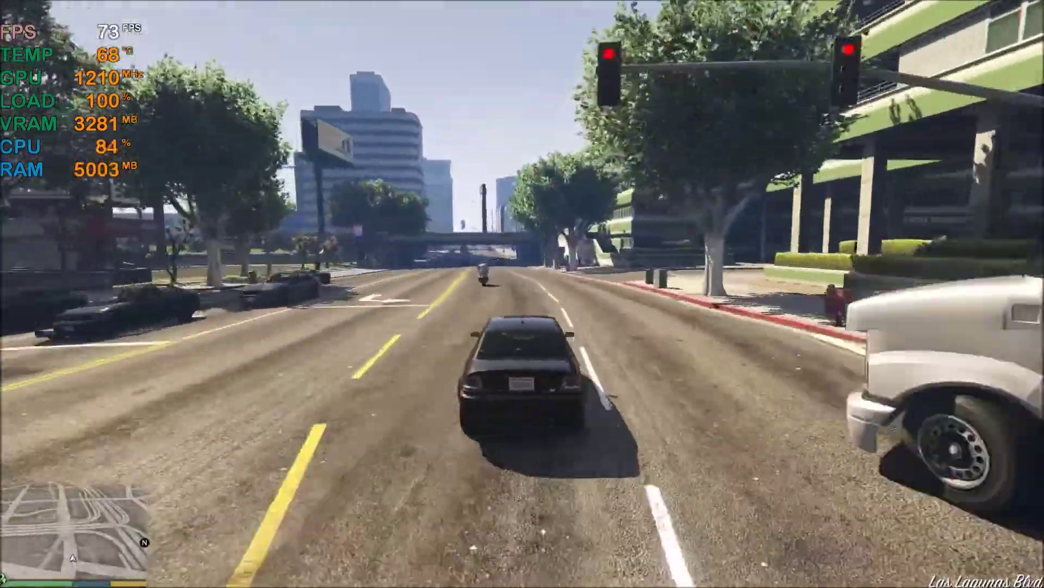
key(w)
key(w)
key(w)
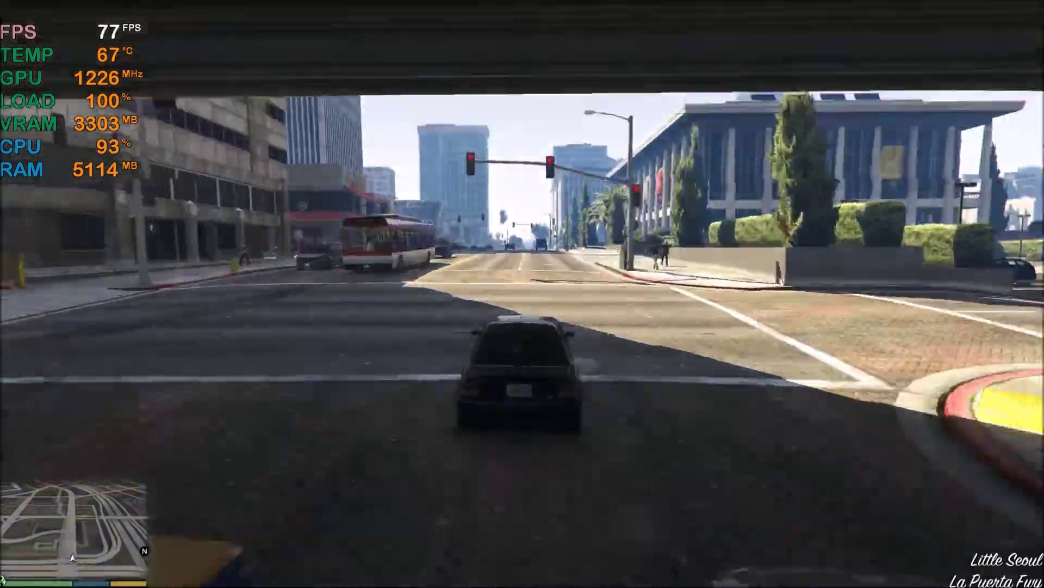
key(w)
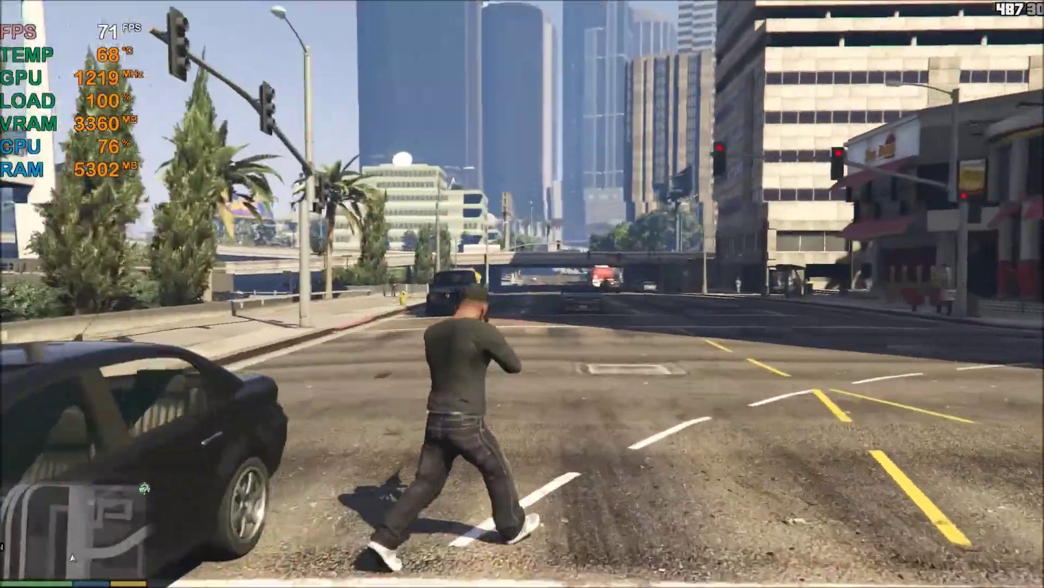
Shoot the rifle at the traffic while turning across the intersection toward Snr Buns.
drag(523, 293, 245, 294)
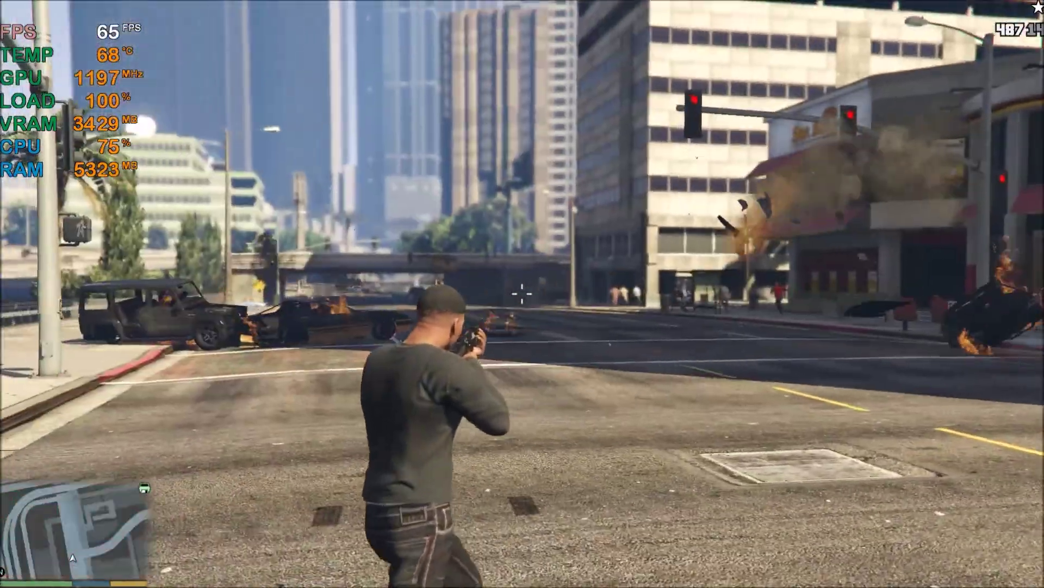
drag(523, 294, 490, 294)
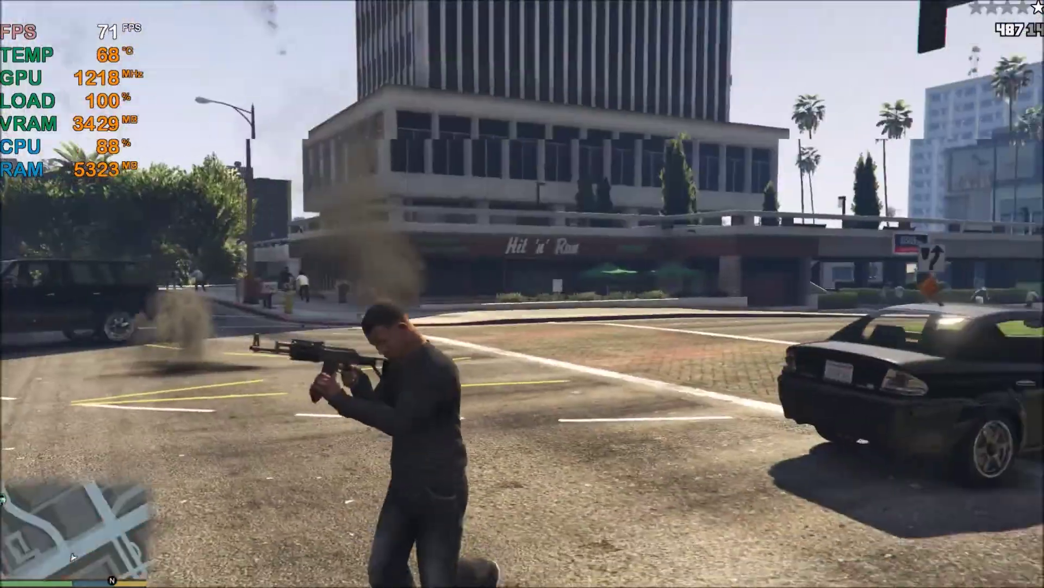